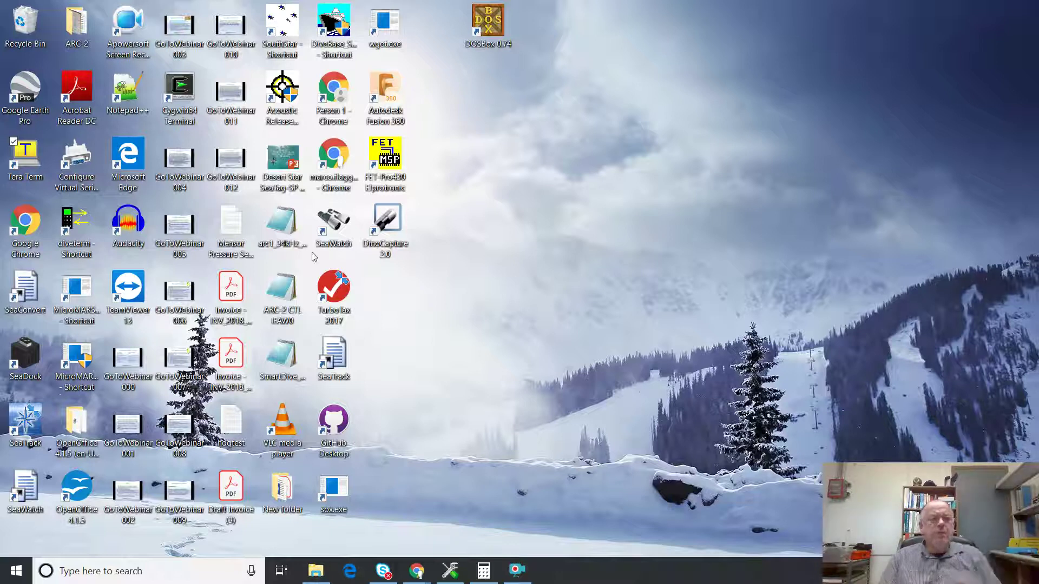
# - Open Tera Term and check the serial port settings for COM2, accepting them as they are
pyautogui.doubleClick(22, 154)
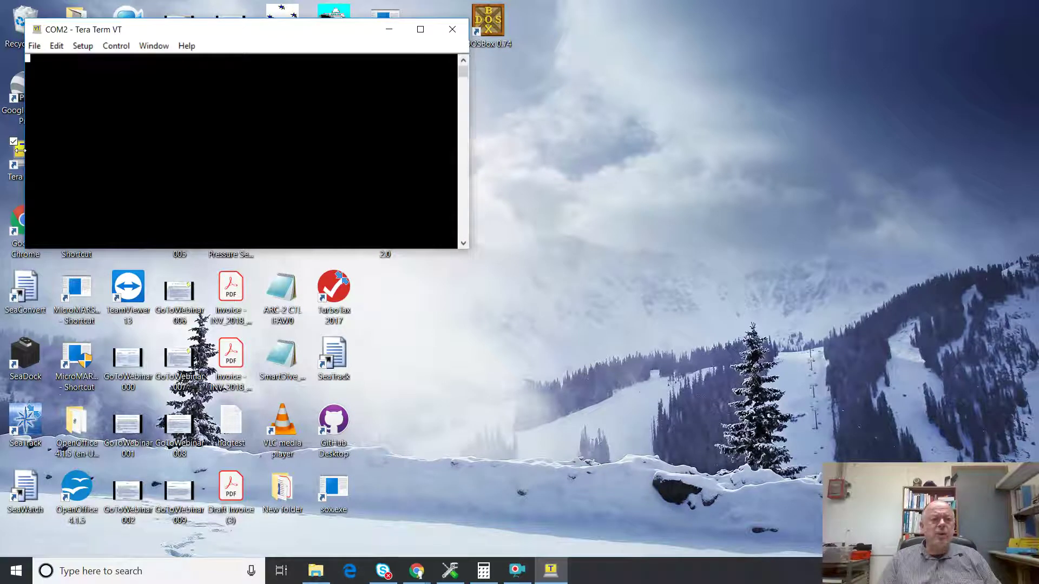
pyautogui.click(83, 46)
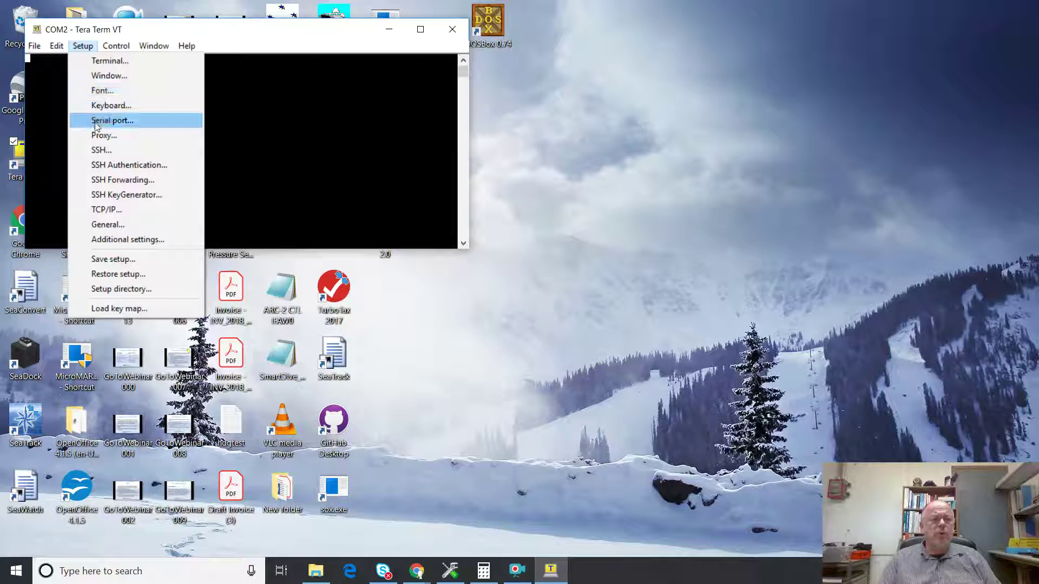
pyautogui.click(97, 121)
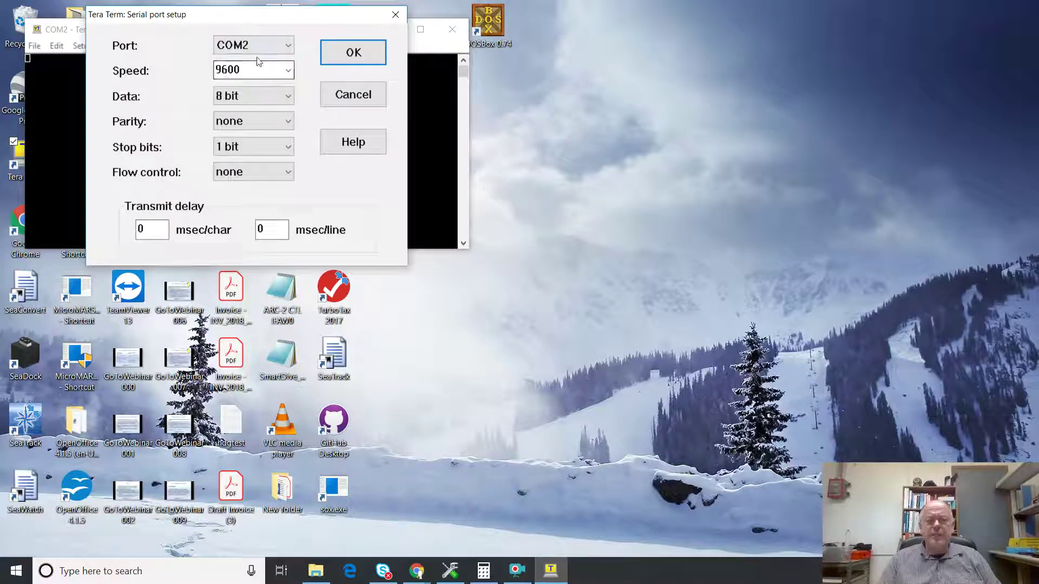
pyautogui.click(343, 53)
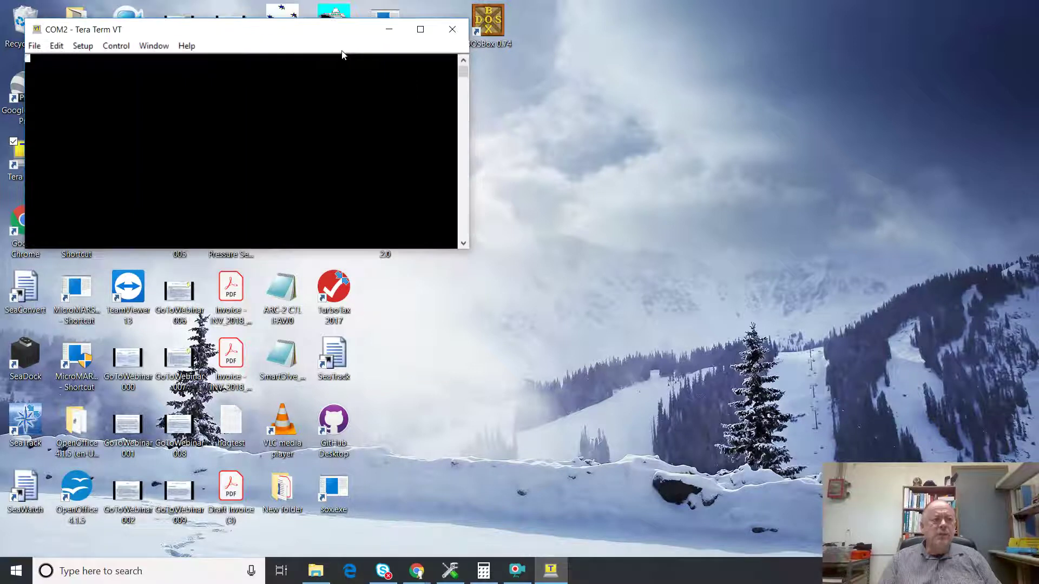
# - Send the broadcast ID query $B,0,GI to the recorder over the serial connection
pyautogui.write('$')
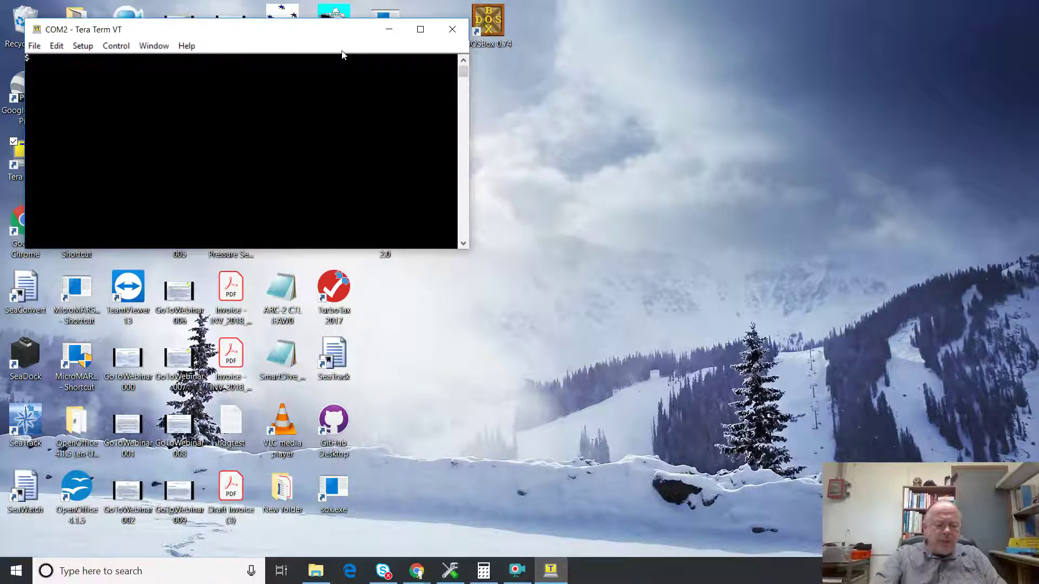
pyautogui.write('B,0,G')
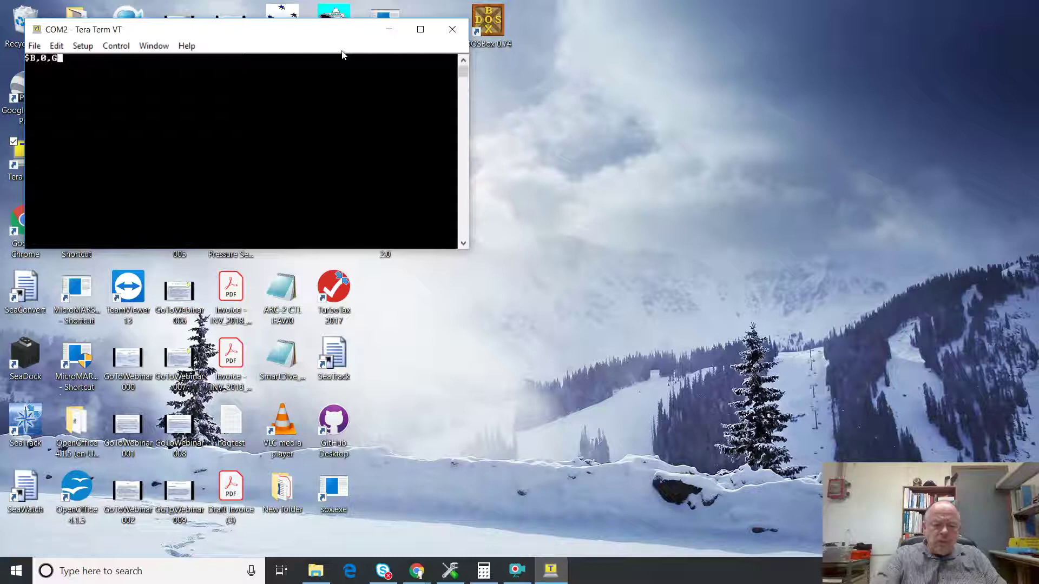
pyautogui.write('I')
pyautogui.press('Return')
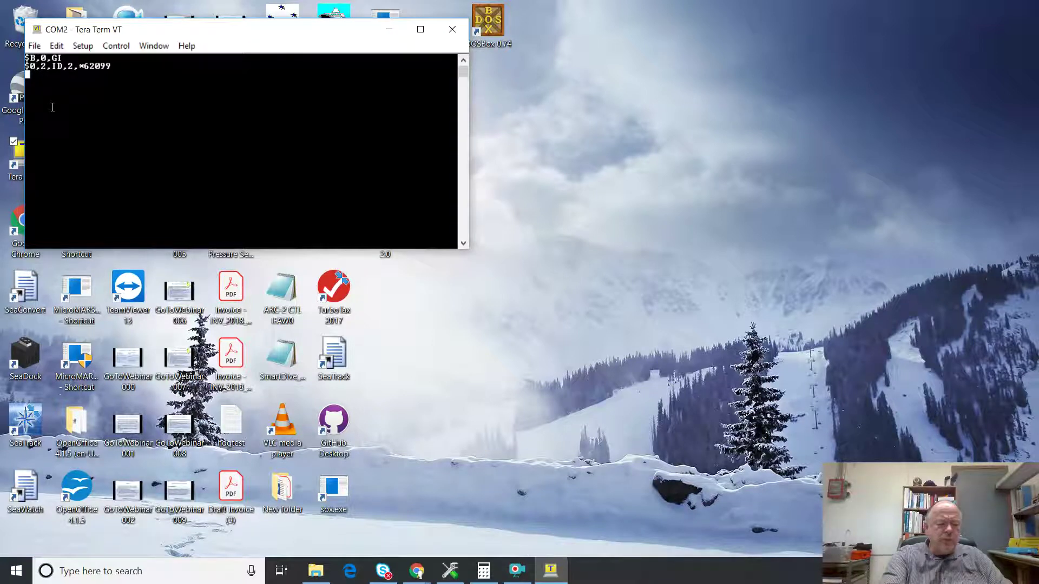
# - Request the mission report from recorder 2 by sending the command $2,0,RR
pyautogui.write('$')
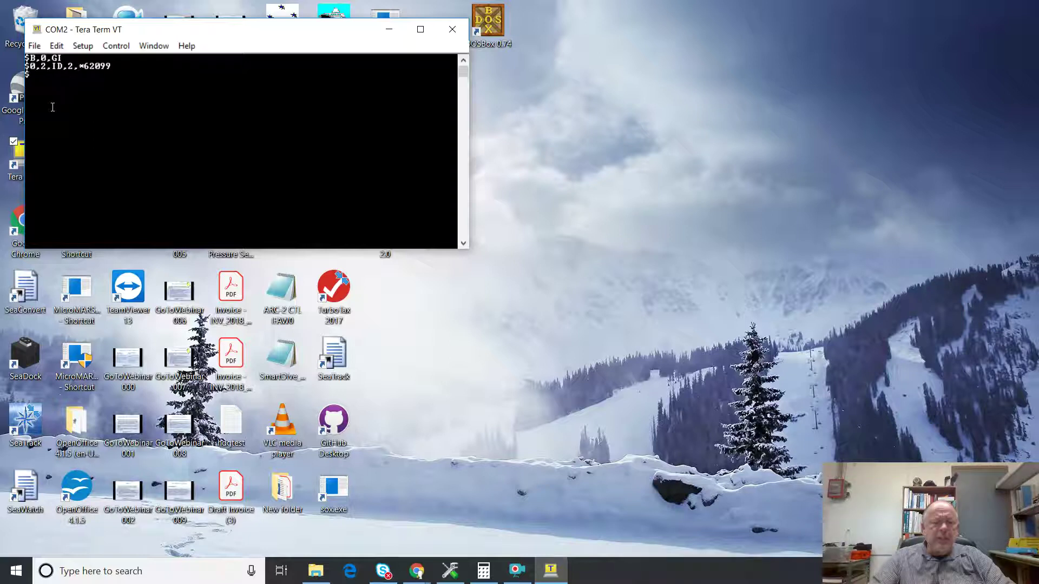
pyautogui.write('2,')
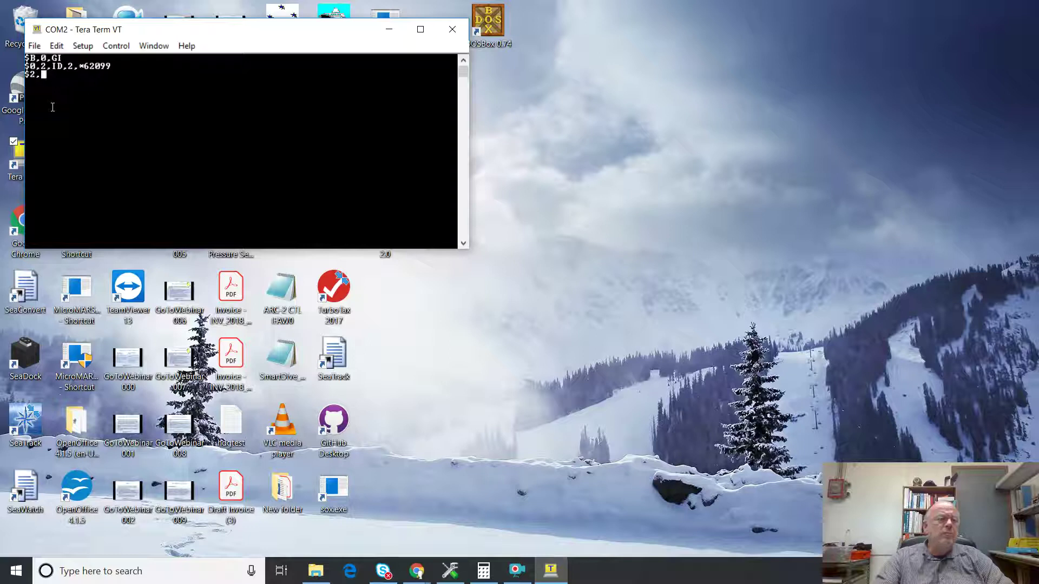
pyautogui.write('0')
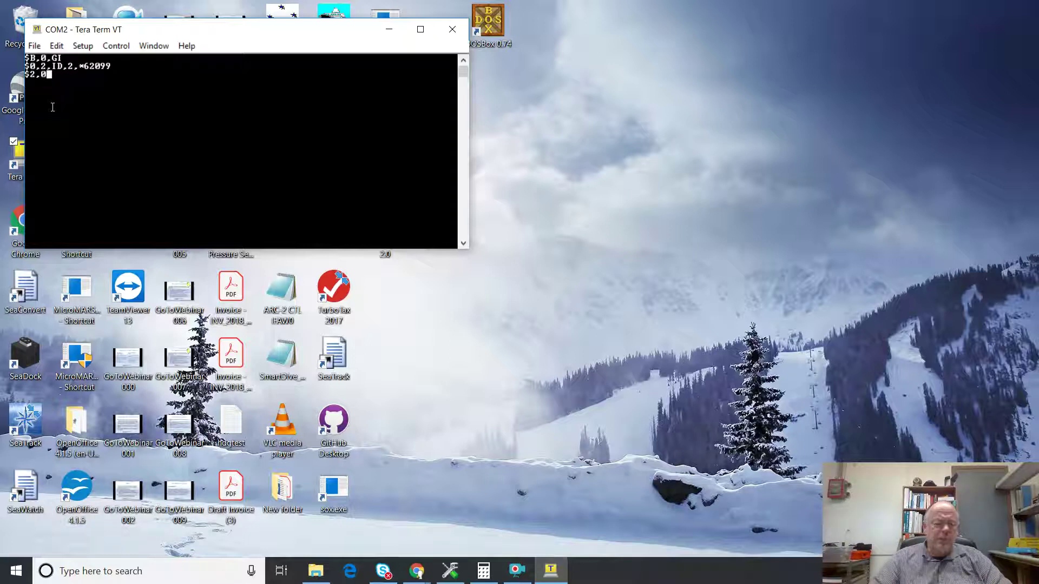
pyautogui.write(',')
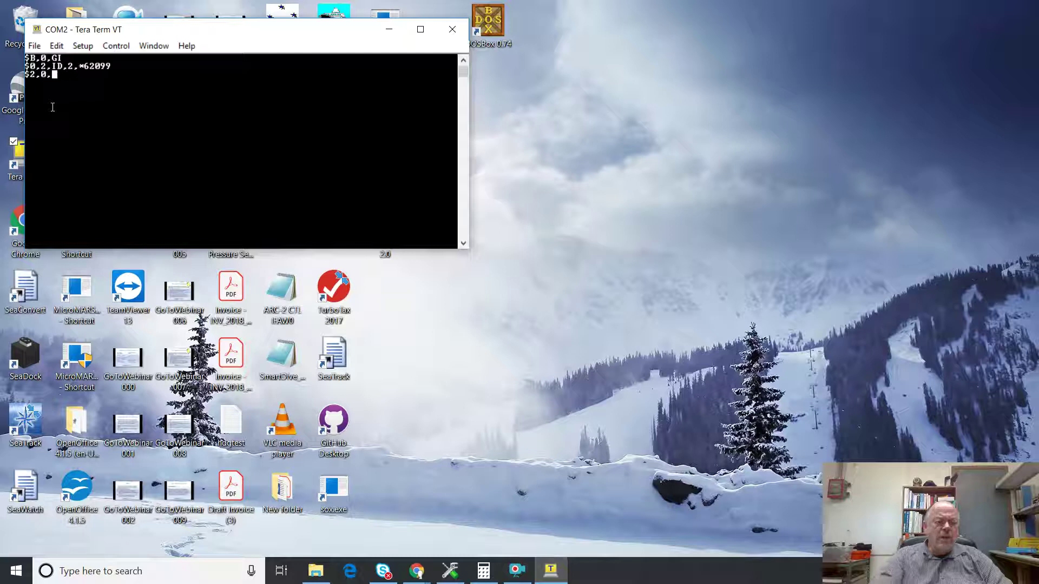
pyautogui.write('RR')
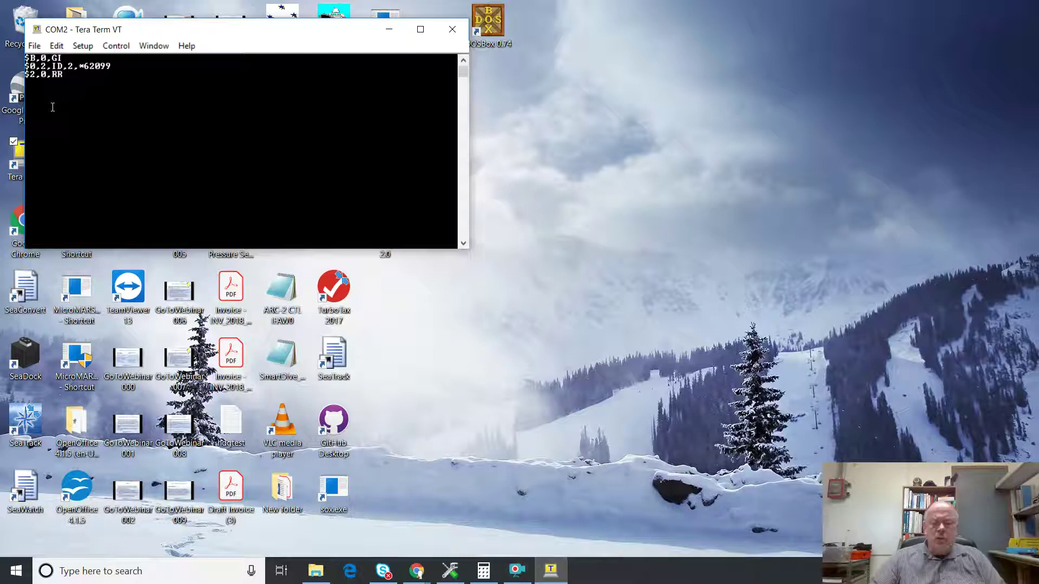
pyautogui.press('Return')
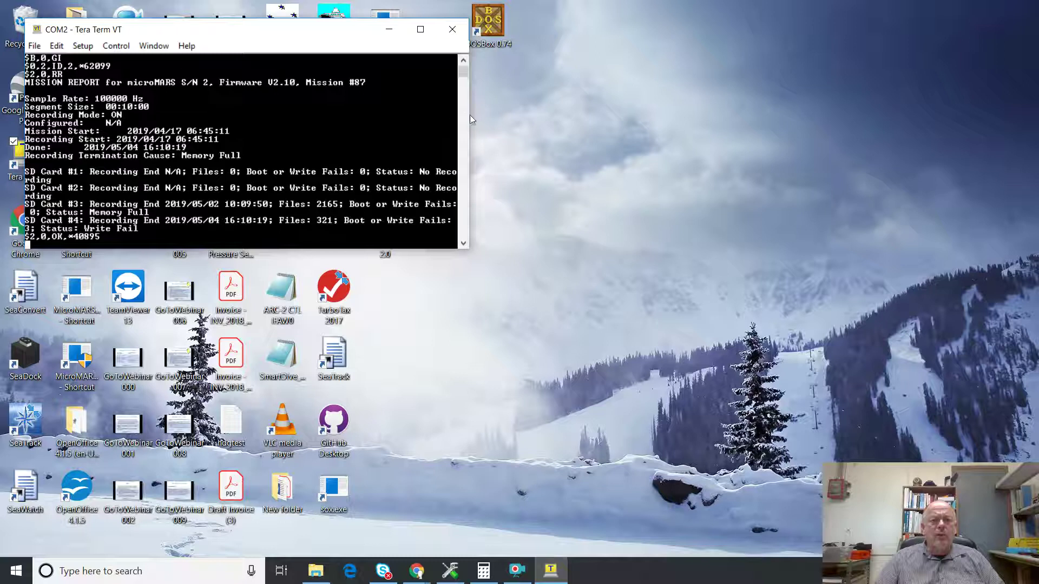
# - Widen the terminal window to 153 columns and send $2,0,RR again to show the mission report on longer lines
pyautogui.moveTo(471, 114); pyautogui.dragTo(869, 145)
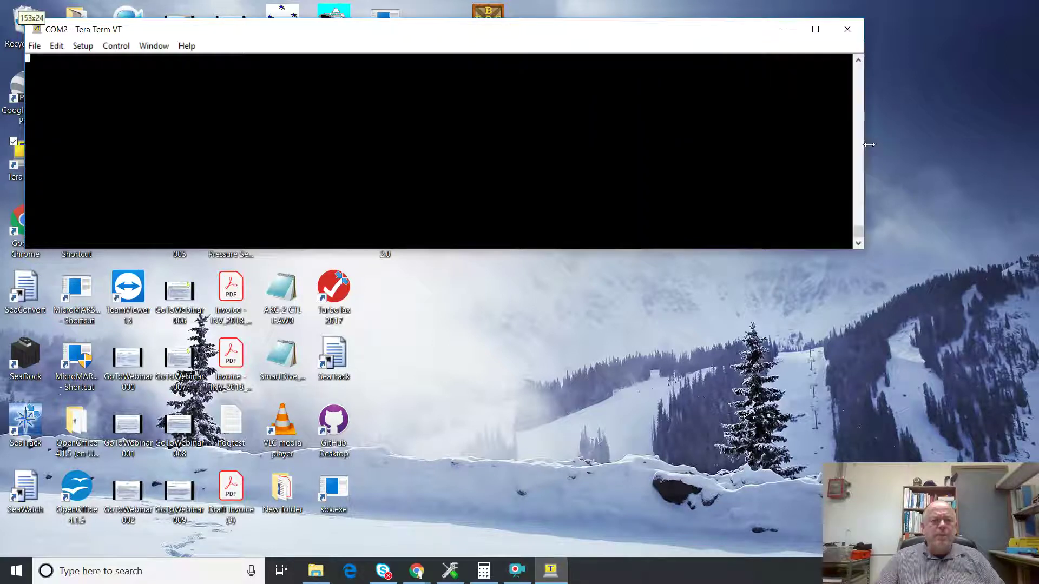
pyautogui.write('$')
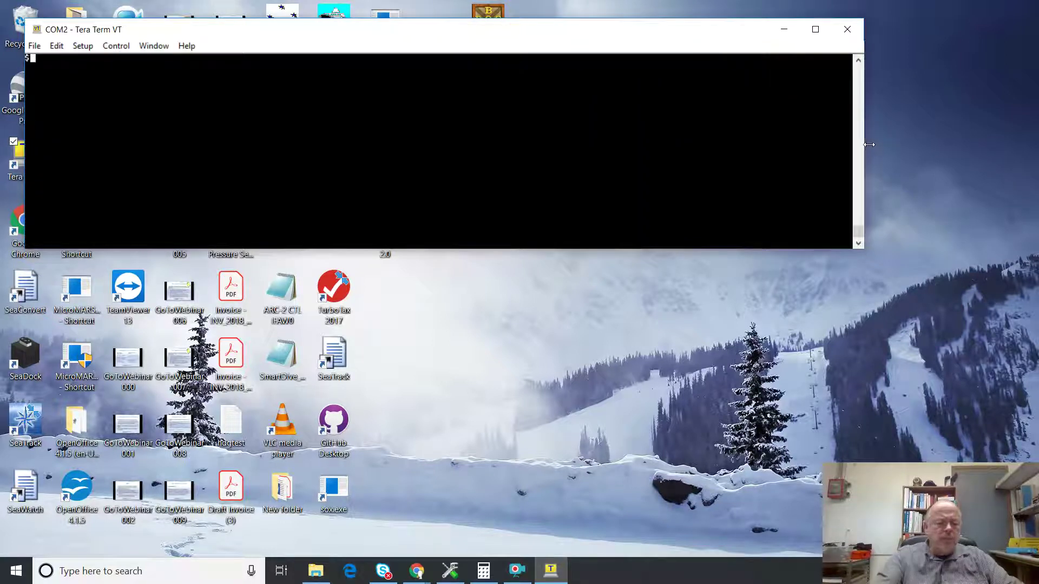
pyautogui.write('2,0,RR')
pyautogui.press('Return')
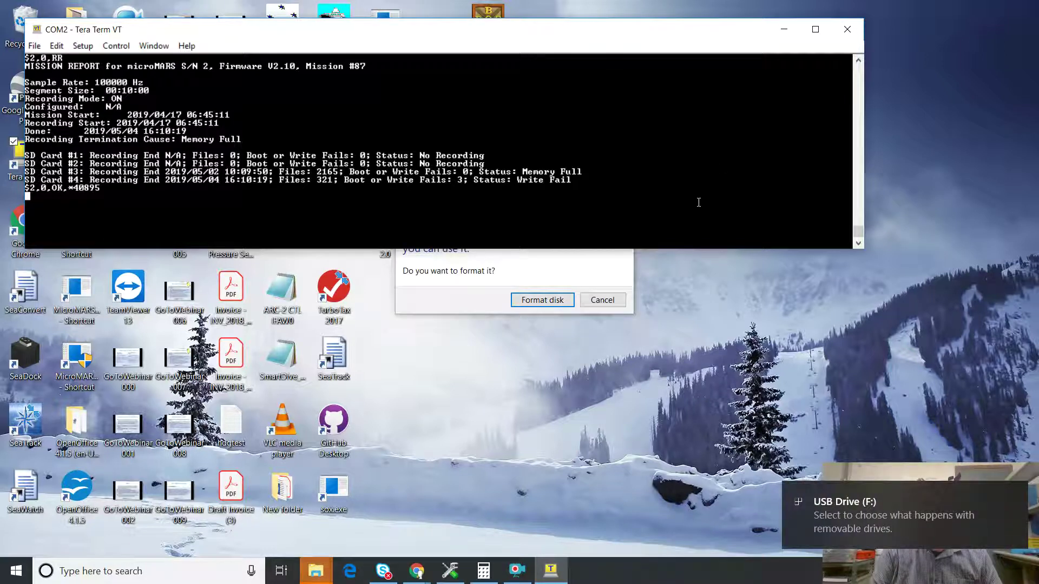
# - Close the terminal session and decline formatting the disk in drive F:
pyautogui.click(848, 32)
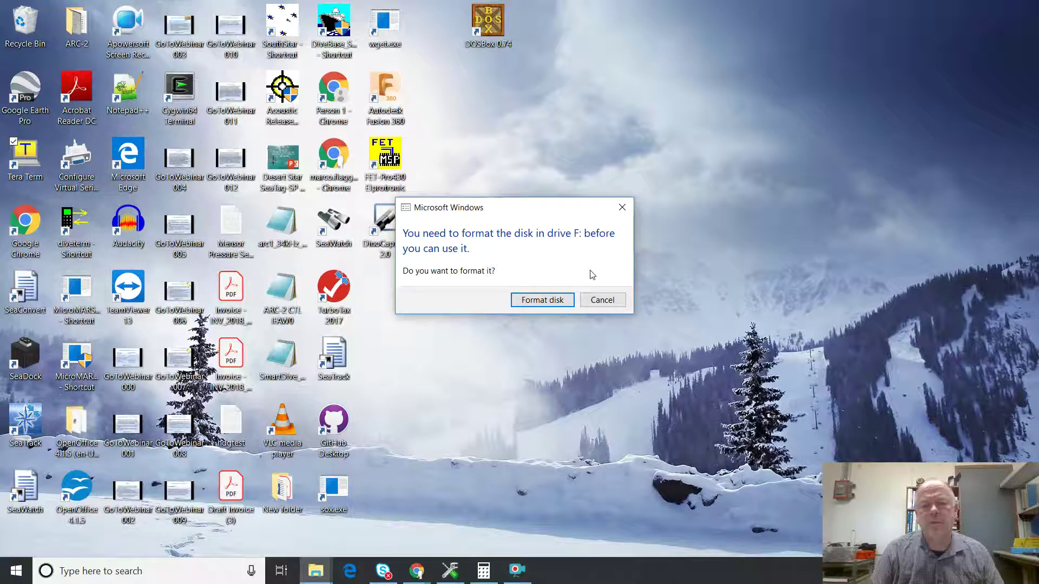
pyautogui.click(598, 307)
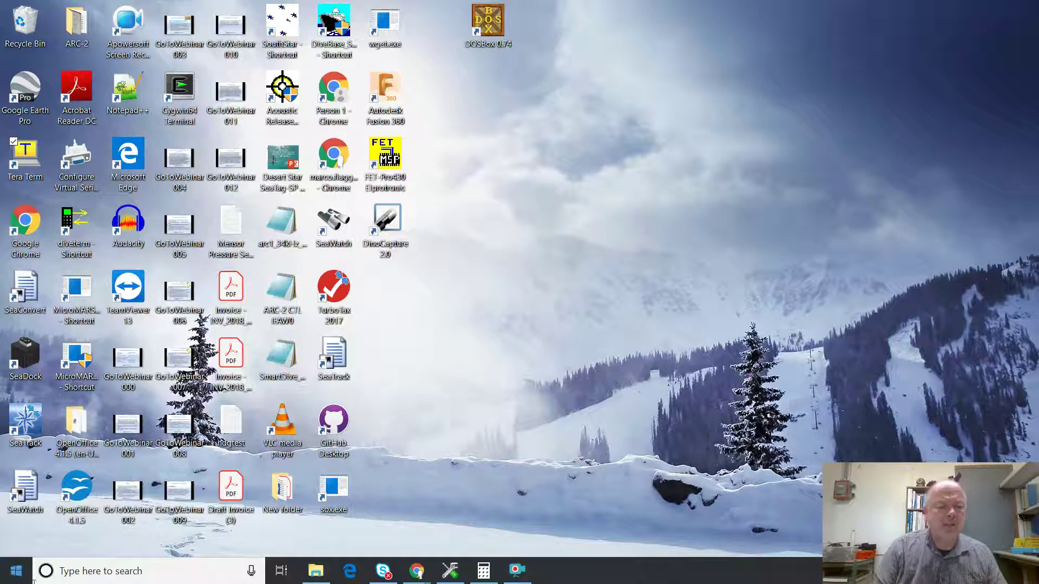
# - Find HxD through the Windows search, run it as administrator, and move its window fully into view
pyautogui.click(81, 572)
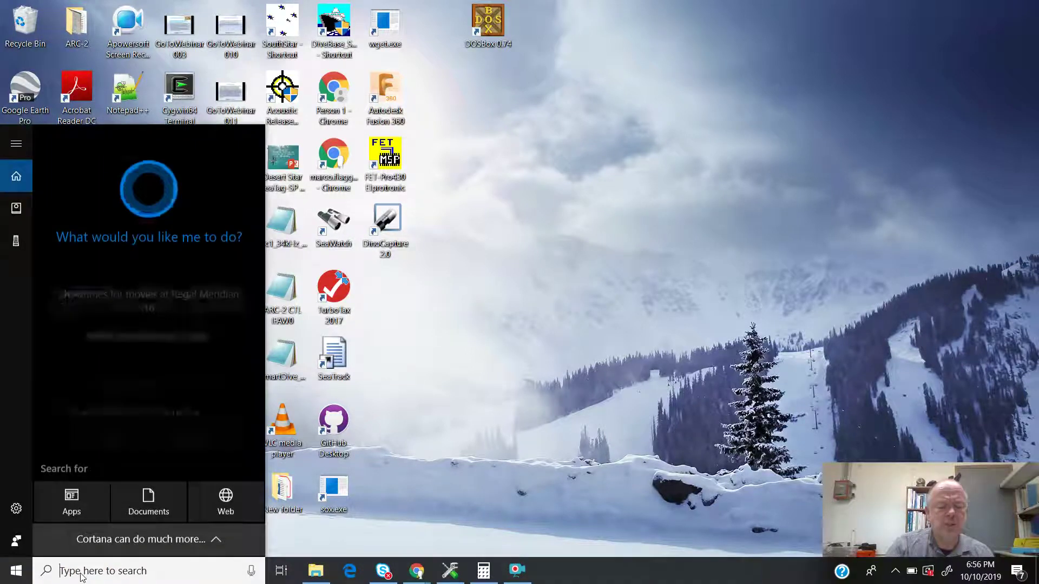
pyautogui.write('hxd')
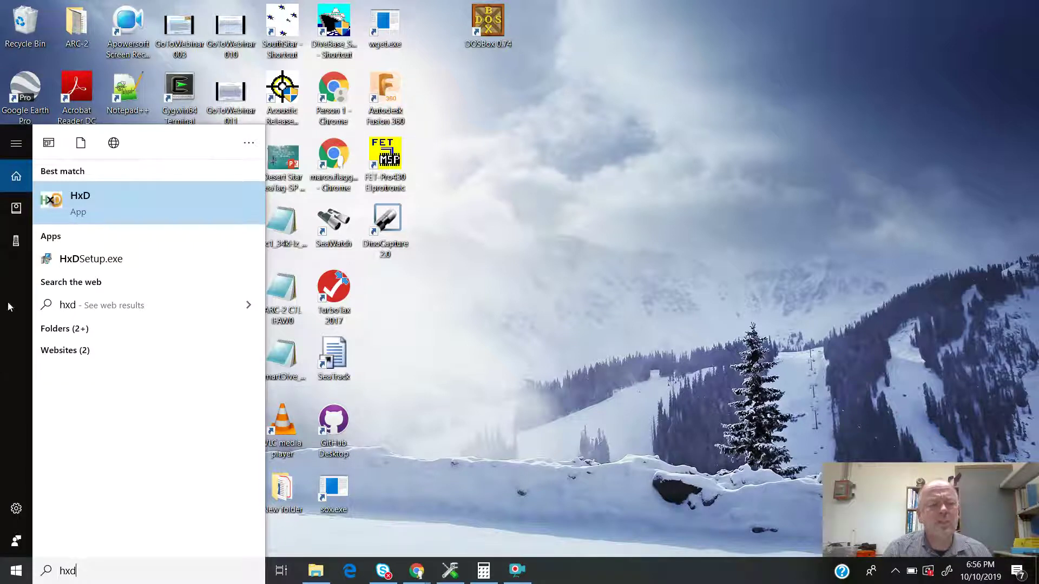
pyautogui.rightClick(49, 201)
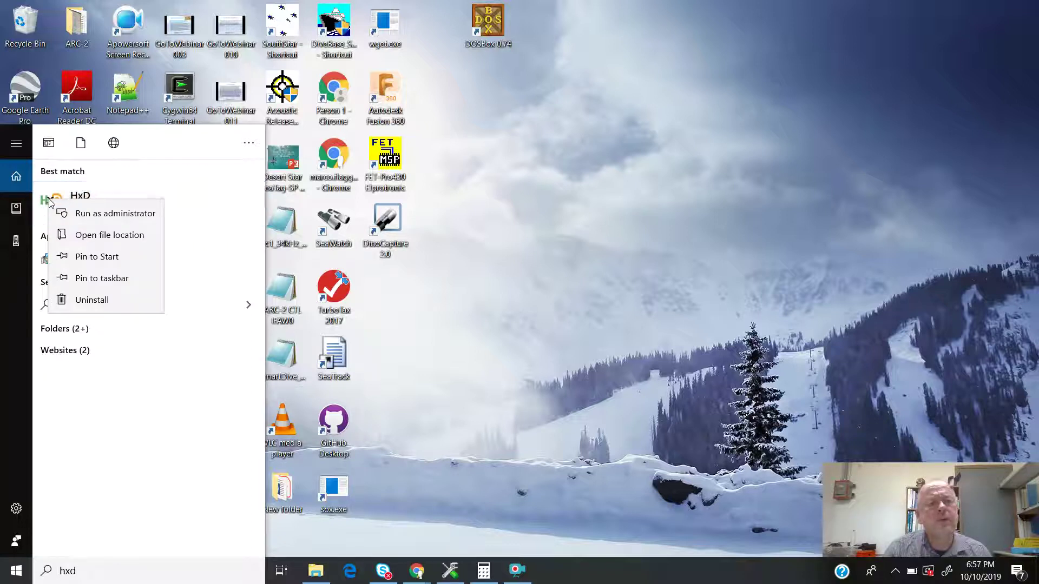
pyautogui.click(88, 215)
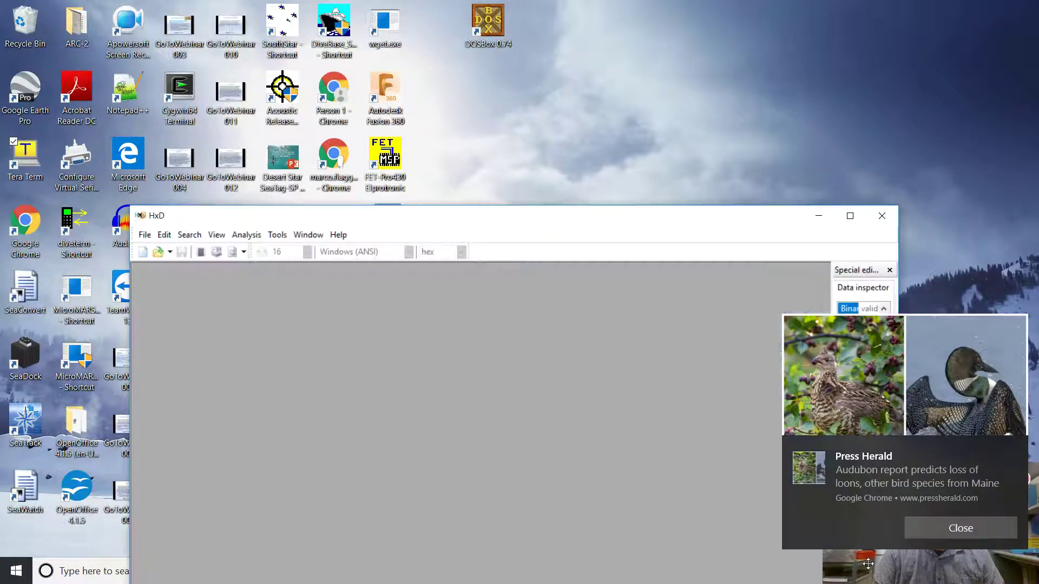
pyautogui.click(953, 537)
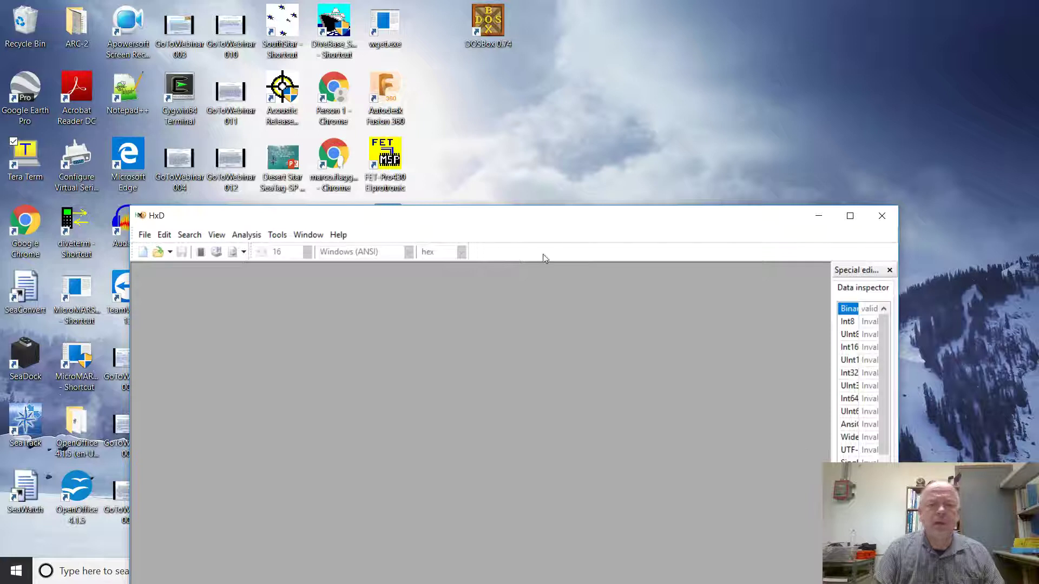
pyautogui.moveTo(485, 220); pyautogui.dragTo(414, 63)
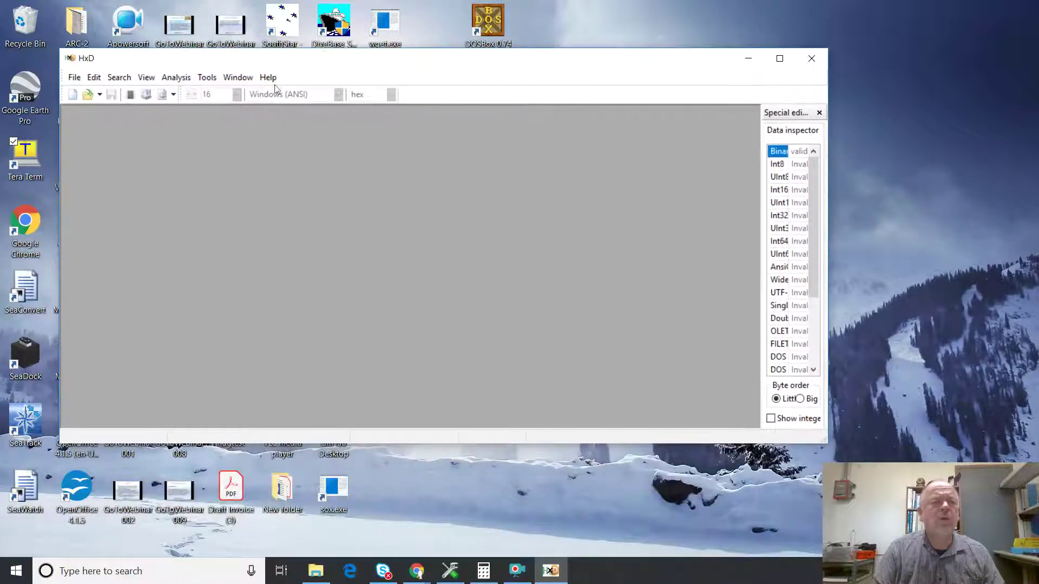
# - Open the physical disk Removeable disk 2 (Generic STORAGE DEVICE) as read-only in HxD
pyautogui.click(201, 80)
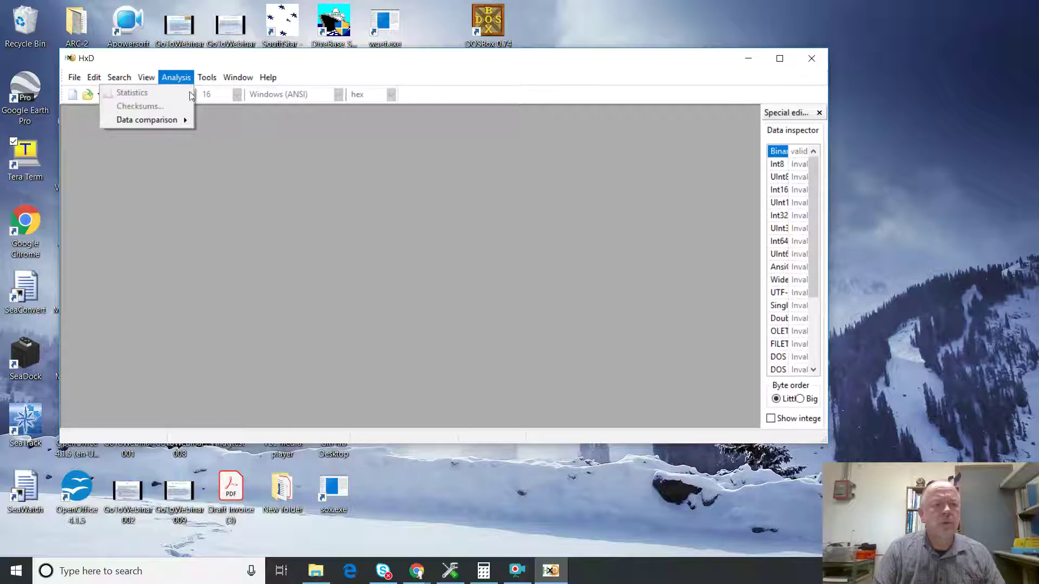
pyautogui.click(172, 110)
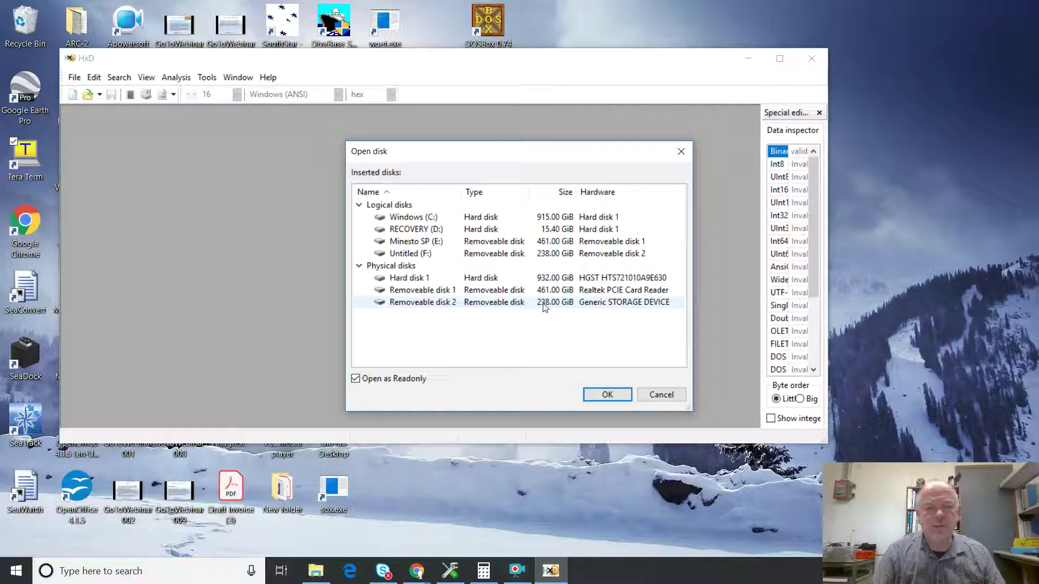
pyautogui.click(407, 306)
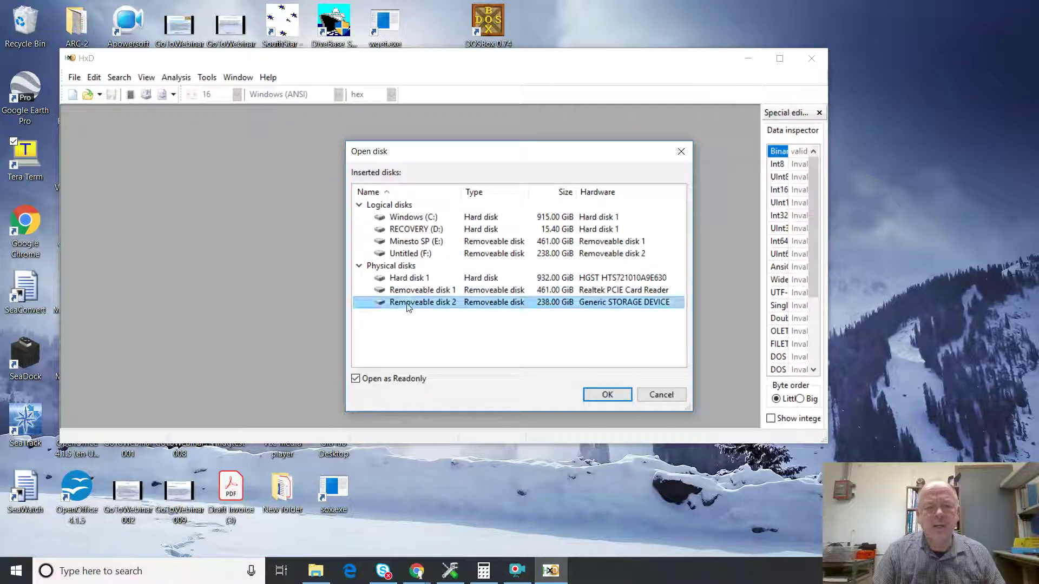
pyautogui.click(597, 395)
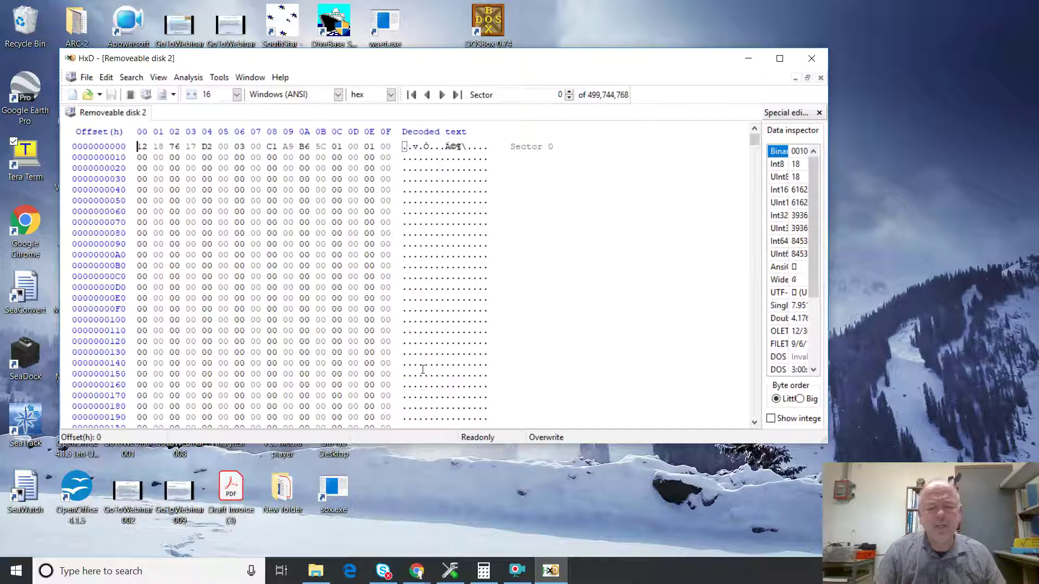
# - Review the MMFS File System header structure in file_system.h in IAR Embedded Workbench and compare it with sector 0 in HxD
pyautogui.click(447, 572)
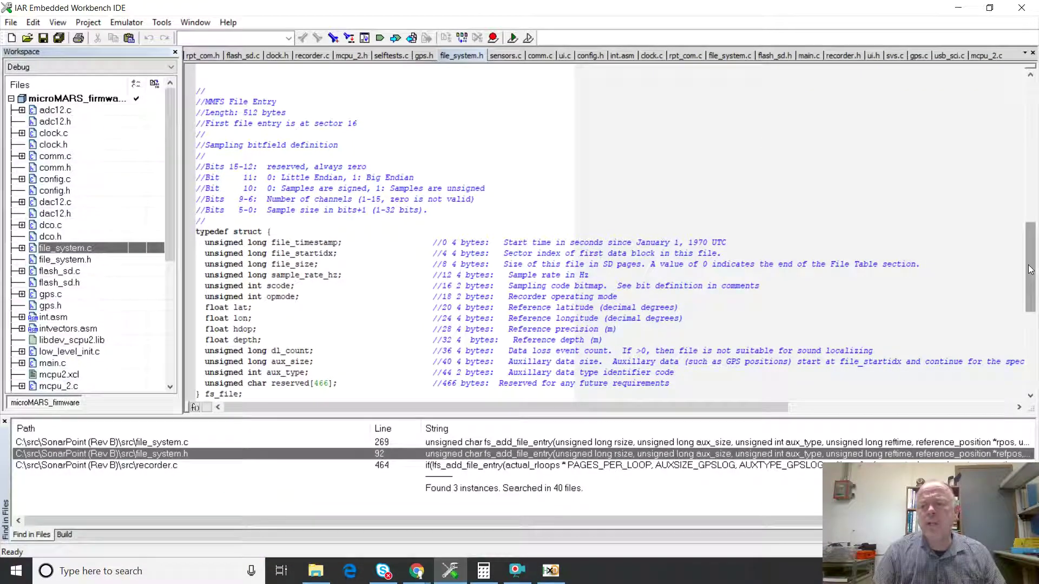
pyautogui.moveTo(1030, 269); pyautogui.dragTo(1019, 212)
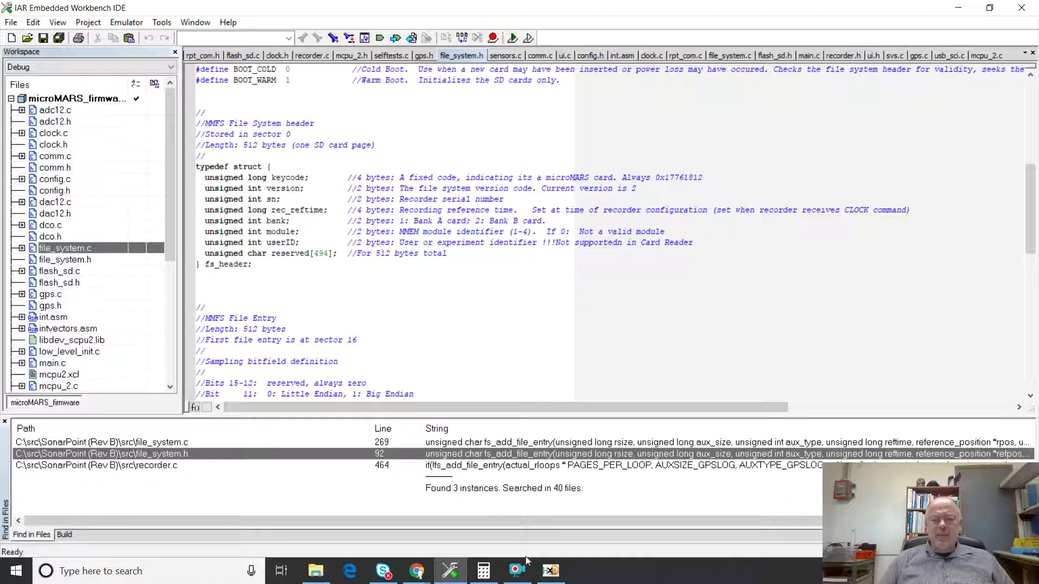
pyautogui.click(550, 572)
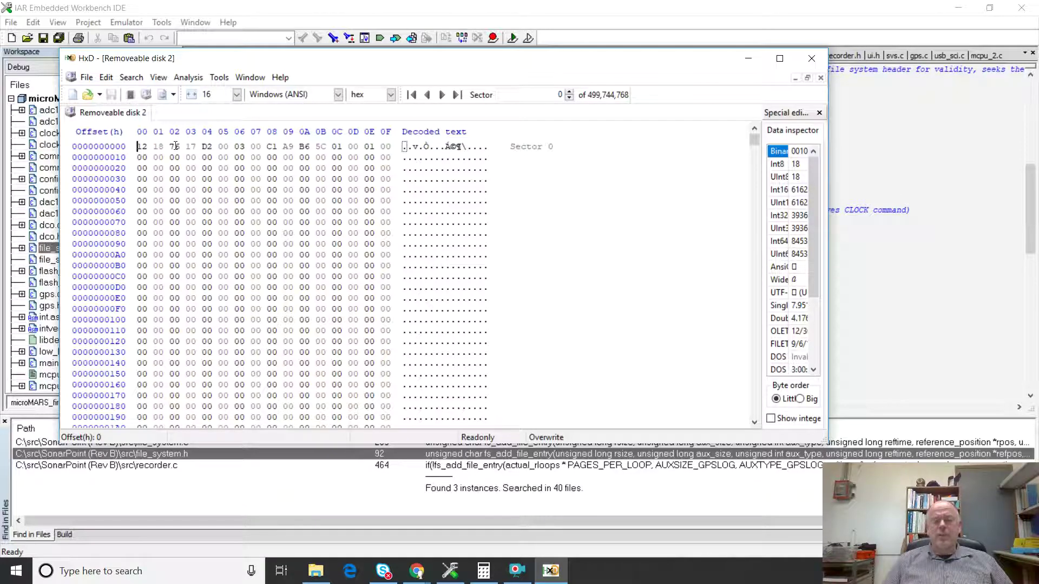
# - Switch back to IAR Embedded Workbench and review the MMFS File Entry structure in file_system.h
pyautogui.click(530, 5)
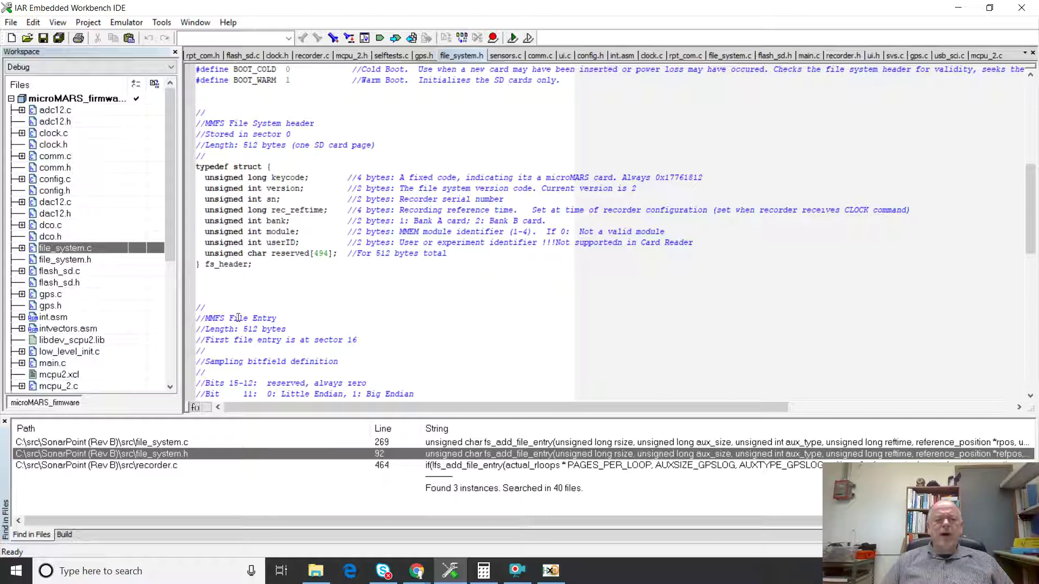
pyautogui.moveTo(1029, 210); pyautogui.dragTo(1016, 276)
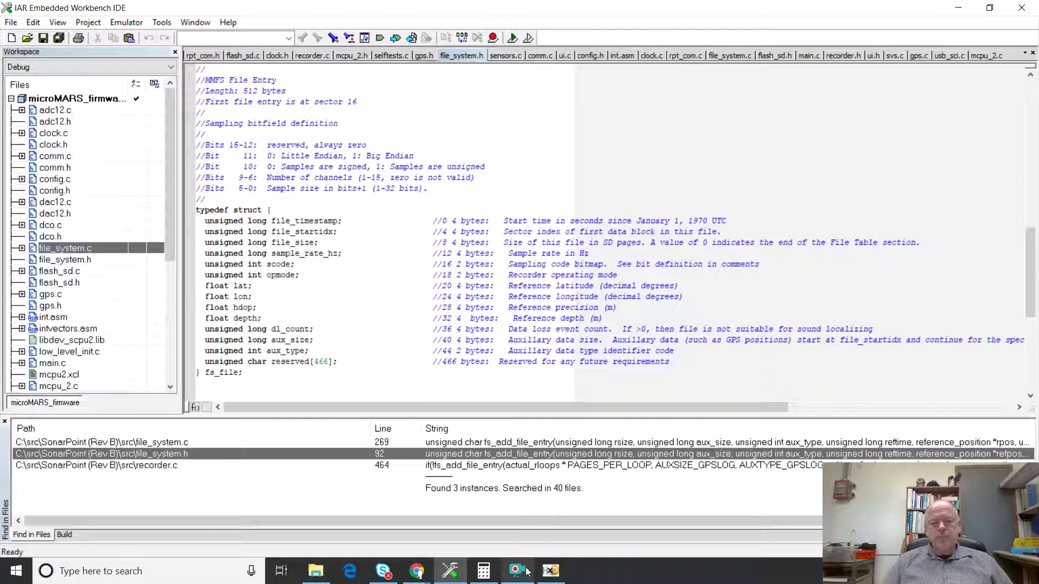
# - Return to HxD and go to sector 16 of Removeable disk 2 to view the first file entry
pyautogui.click(551, 573)
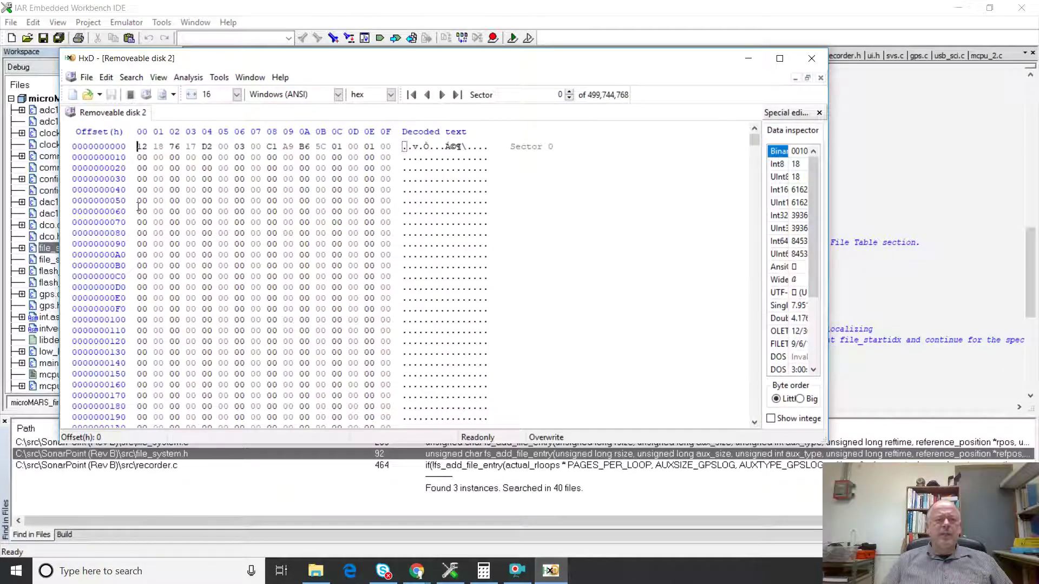
pyautogui.click(569, 93)
pyautogui.click(568, 93)
pyautogui.click(569, 93)
pyautogui.click(568, 93)
pyautogui.click(569, 93)
pyautogui.click(569, 93)
pyautogui.click(569, 93)
pyautogui.click(569, 93)
pyautogui.click(569, 93)
pyautogui.click(569, 93)
pyautogui.click(569, 93)
pyautogui.click(569, 93)
pyautogui.click(569, 93)
pyautogui.click(569, 93)
pyautogui.click(569, 93)
pyautogui.click(569, 93)
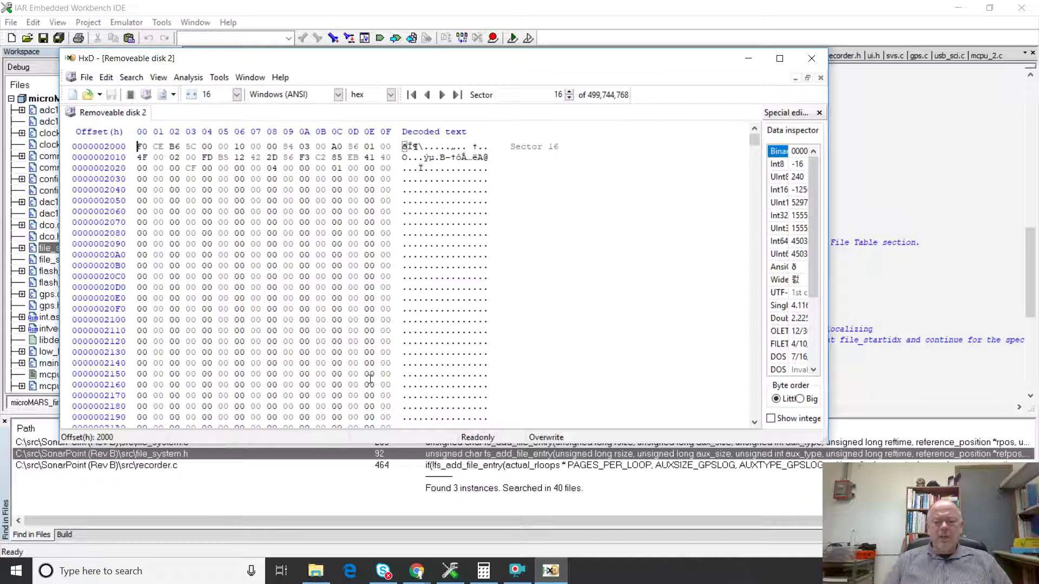
# - Compare the MMFS File Entry fields in file_system.h in IAR Embedded Workbench with the sector 16 bytes in HxD
pyautogui.moveTo(412, 571)
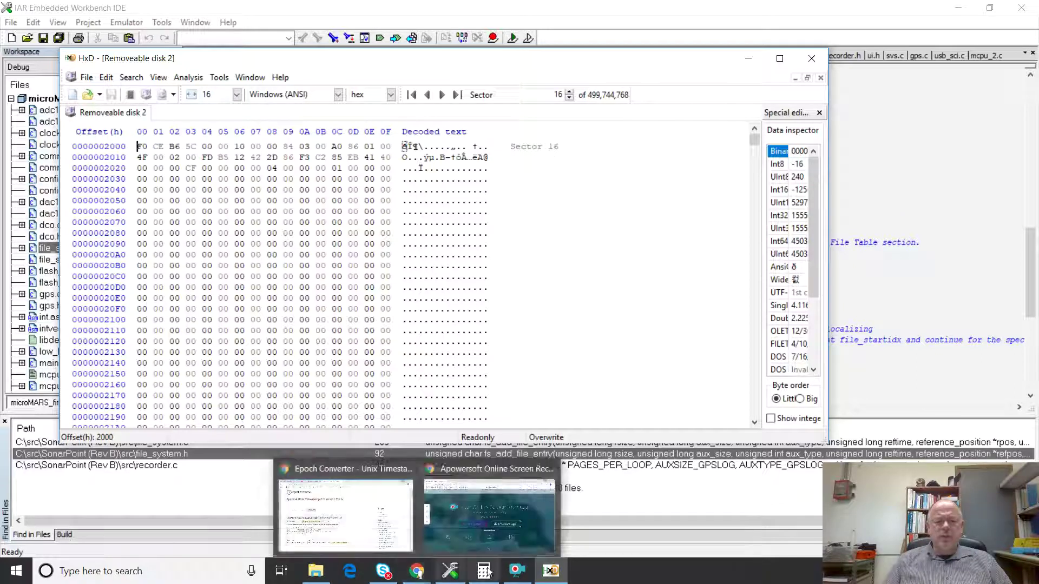
pyautogui.click(449, 571)
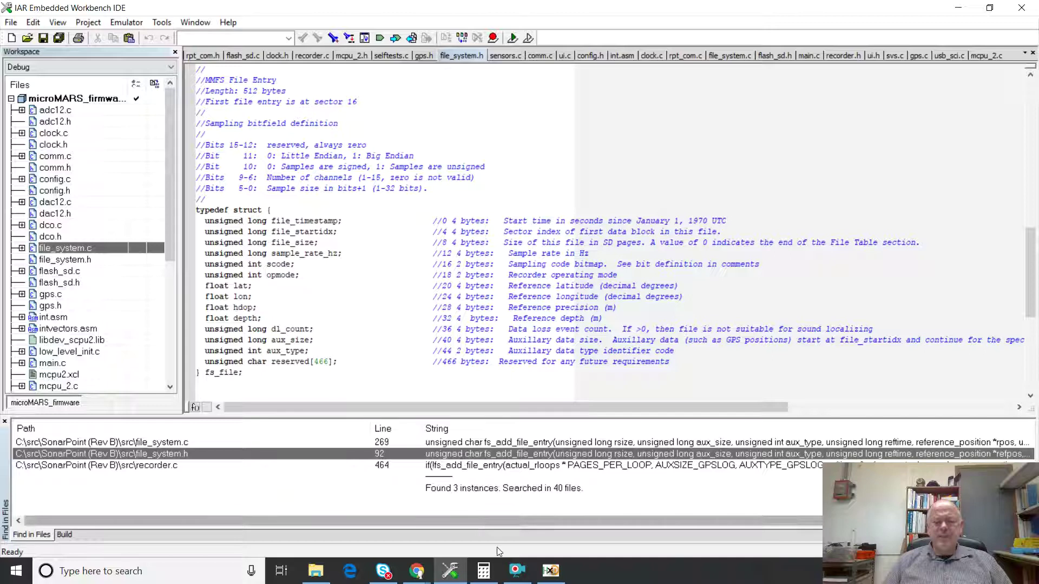
pyautogui.click(549, 572)
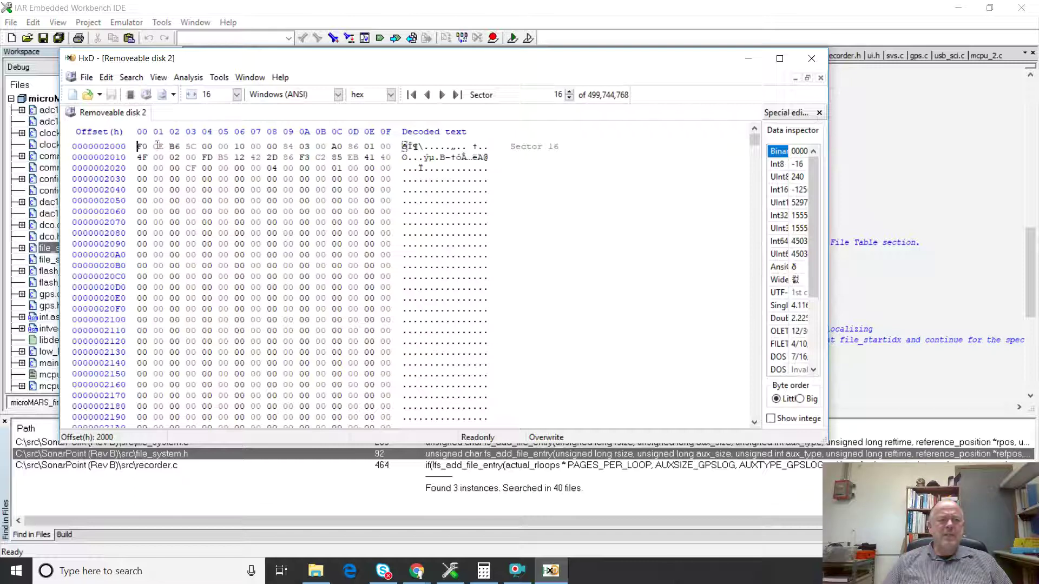
# - Check the first file entry's timestamp 5CB6 CEF0 as a decimal in Calculator and as a date on EpochConverter in Chrome
pyautogui.click(483, 571)
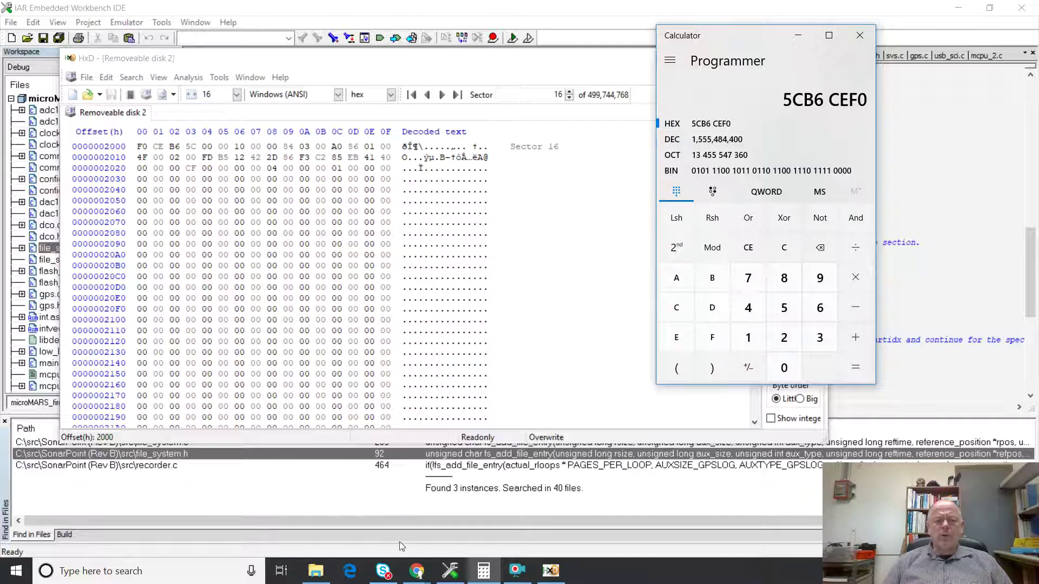
pyautogui.click(414, 572)
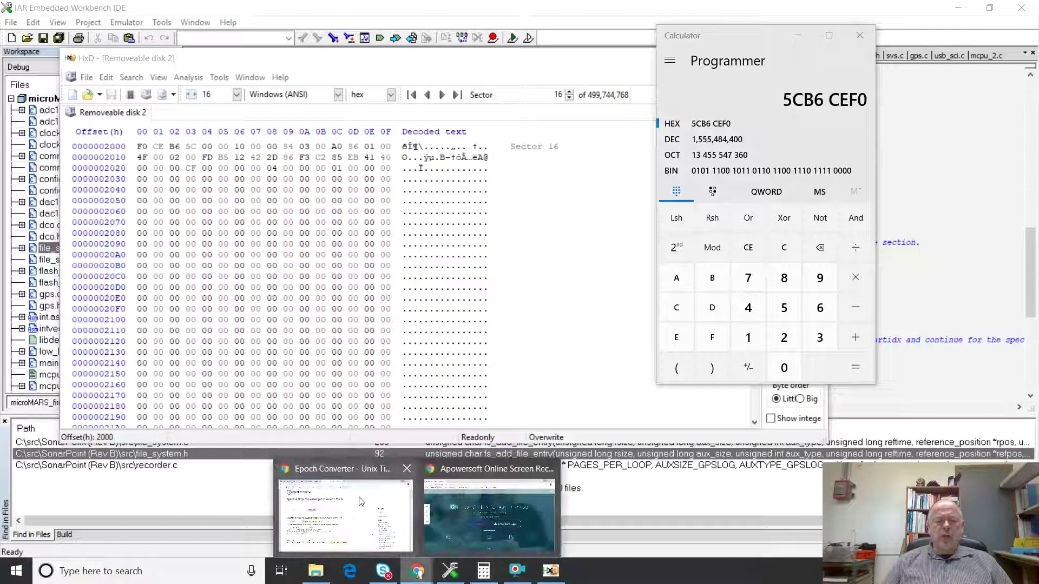
pyautogui.click(361, 502)
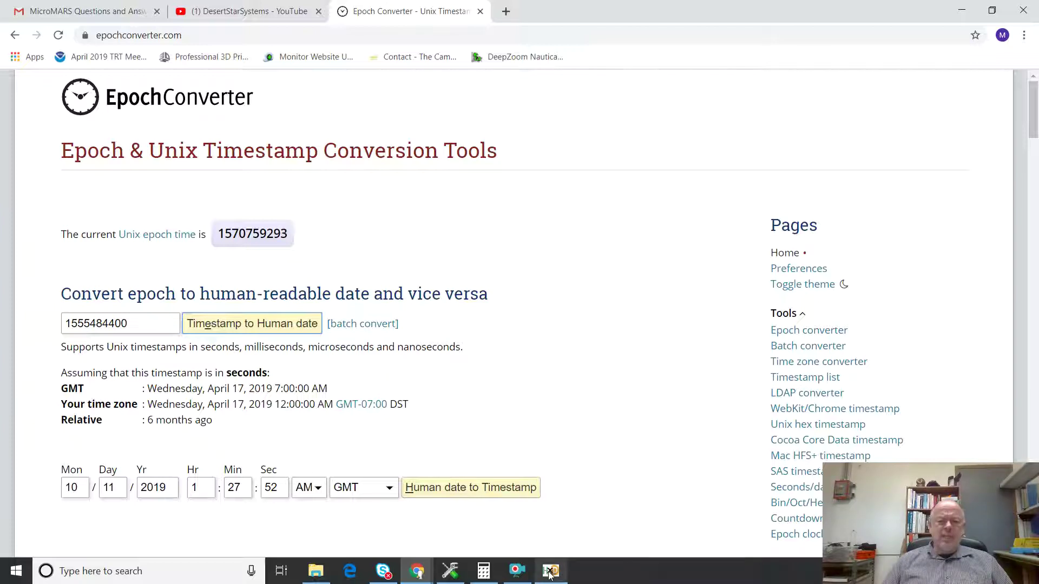
# - Review the MMFS File Entry fields in IAR Embedded Workbench again and step through the following file entries in HxD up to sector 21
pyautogui.click(449, 572)
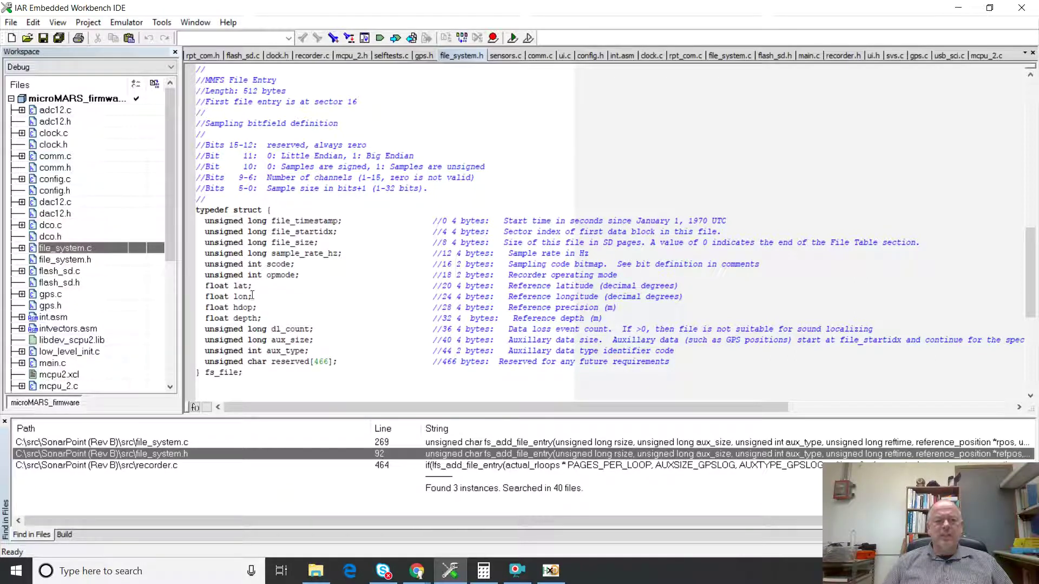
pyautogui.click(550, 573)
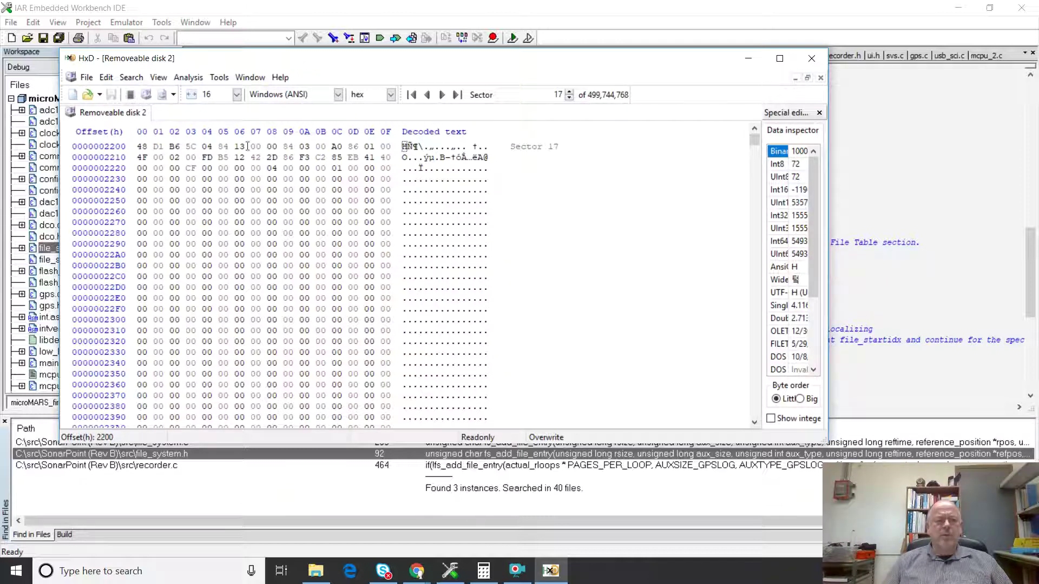
pyautogui.click(569, 92)
pyautogui.click(570, 92)
pyautogui.click(570, 92)
pyautogui.click(570, 92)
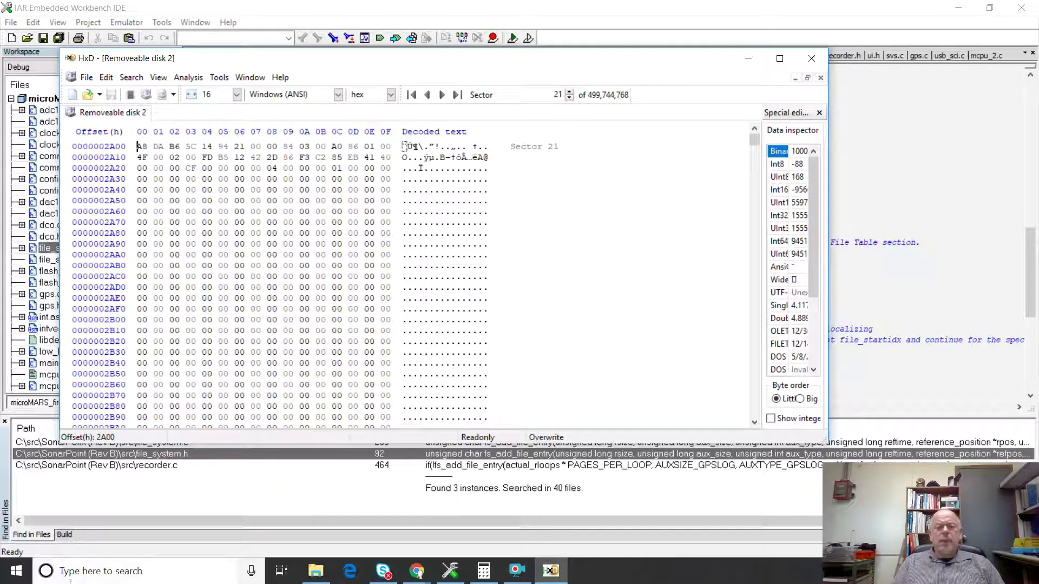
pyautogui.click(516, 571)
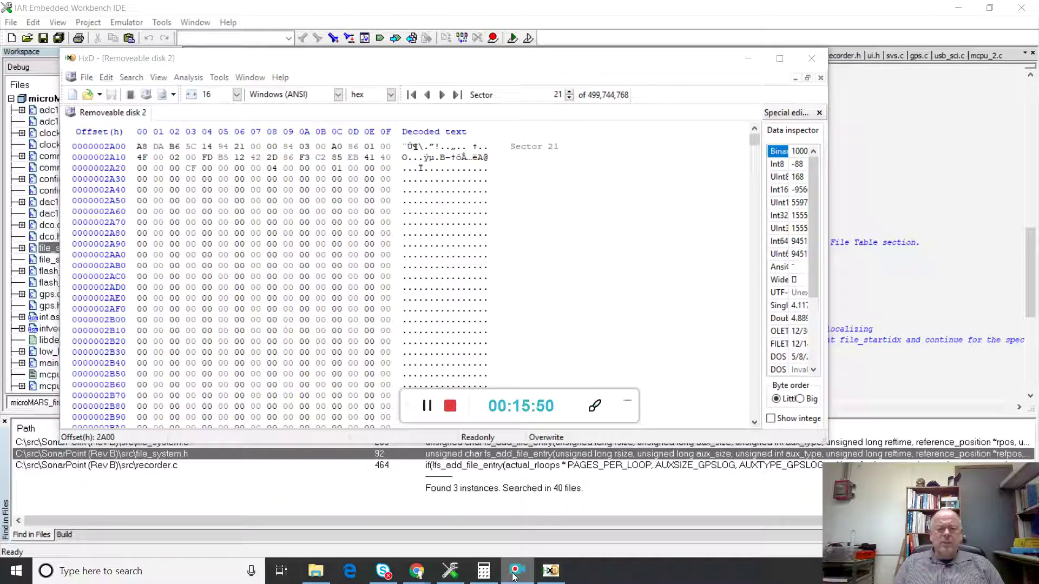